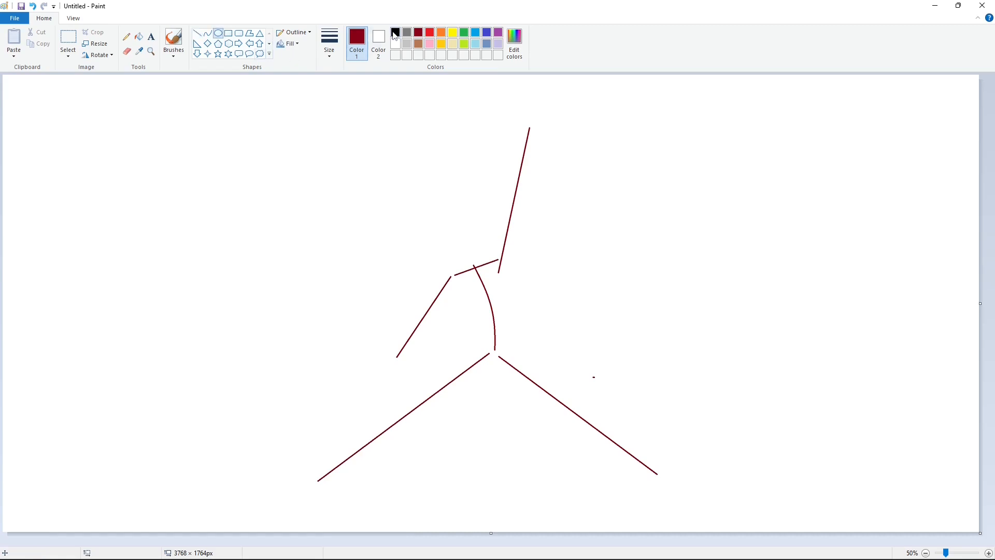
# Switch to black and draw a circle for the basketball at the top of the raised arm's guide line.
pyautogui.click(395, 32)
pyautogui.moveTo(511, 110); pyautogui.dragTo(532, 153)
pyautogui.moveTo(554, 133); pyautogui.dragTo(553, 135)
pyautogui.moveTo(510, 133); pyautogui.dragTo(510, 134)
pyautogui.click(596, 140)
# Outline the hand gripping the ball and the start of the wrist with curves and a line.
pyautogui.click(207, 33)
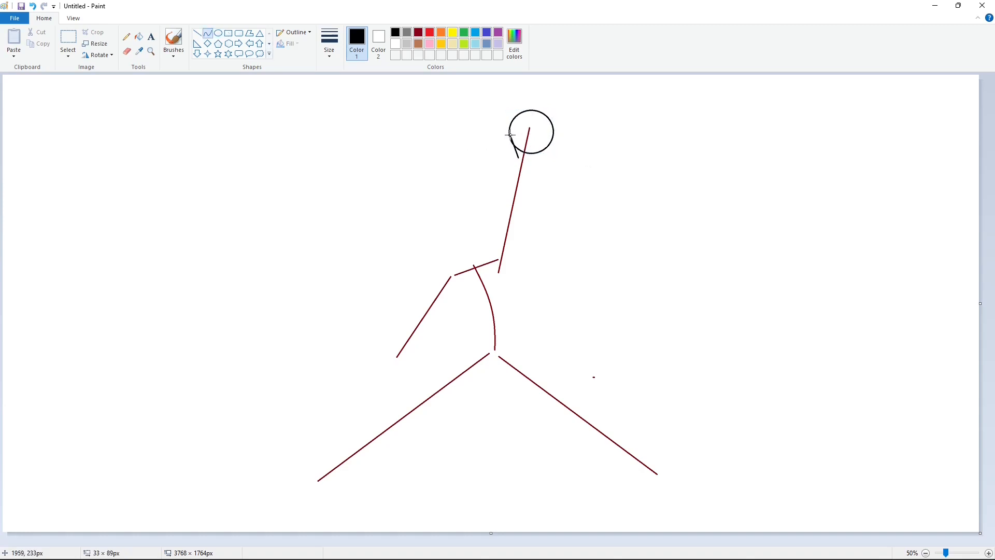
pyautogui.click(510, 147)
pyautogui.click(519, 161)
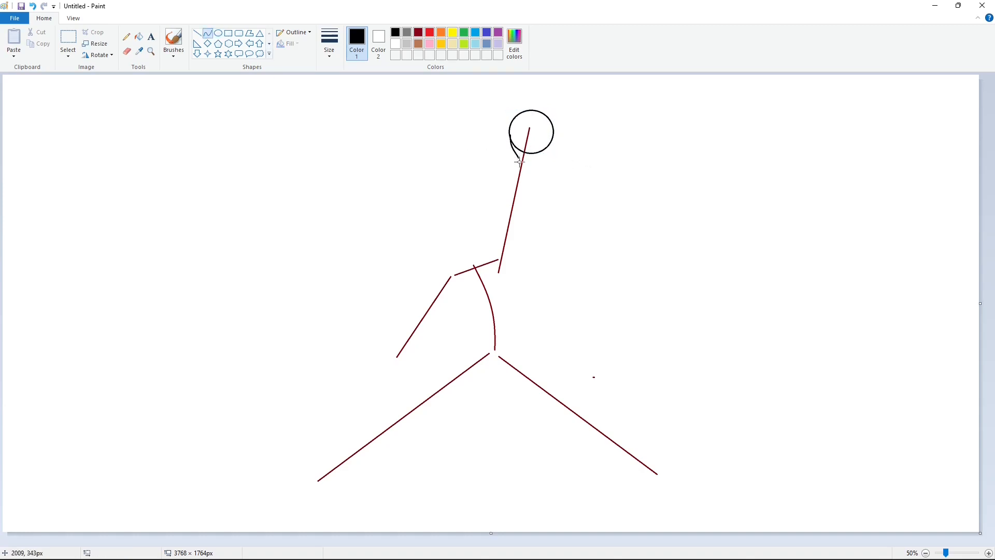
pyautogui.click(197, 33)
pyautogui.moveTo(519, 158)
pyautogui.mouseDown()
pyautogui.moveTo(514, 181)
pyautogui.moveTo(527, 179)
pyautogui.mouseUp()
pyautogui.click(207, 33)
pyautogui.click(532, 159)
pyautogui.click(526, 167)
pyautogui.click(521, 187)
# Add short straight lines closing the wrist below the ball.
pyautogui.click(198, 34)
pyautogui.moveTo(515, 182)
pyautogui.mouseDown()
pyautogui.moveTo(508, 199)
pyautogui.moveTo(524, 205)
pyautogui.mouseUp()
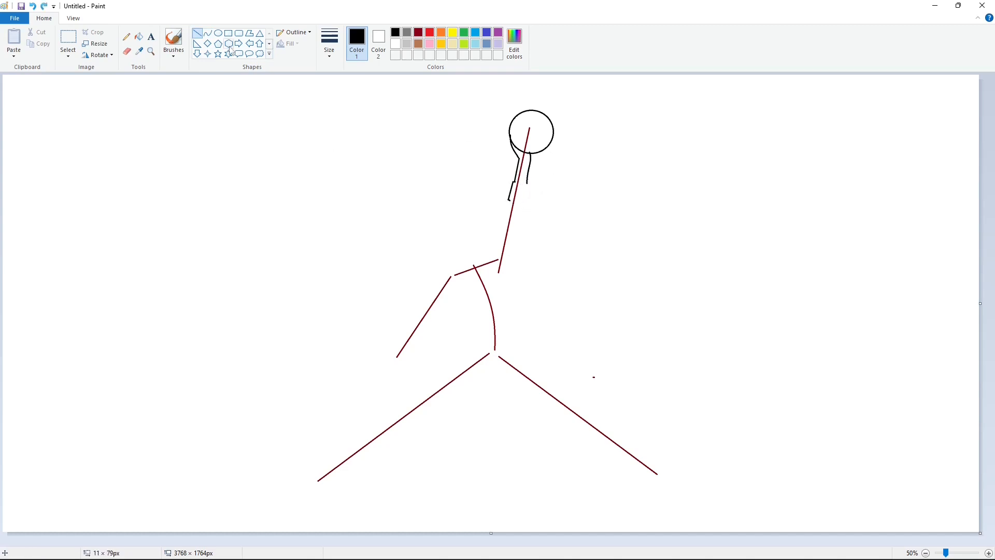
pyautogui.click(207, 33)
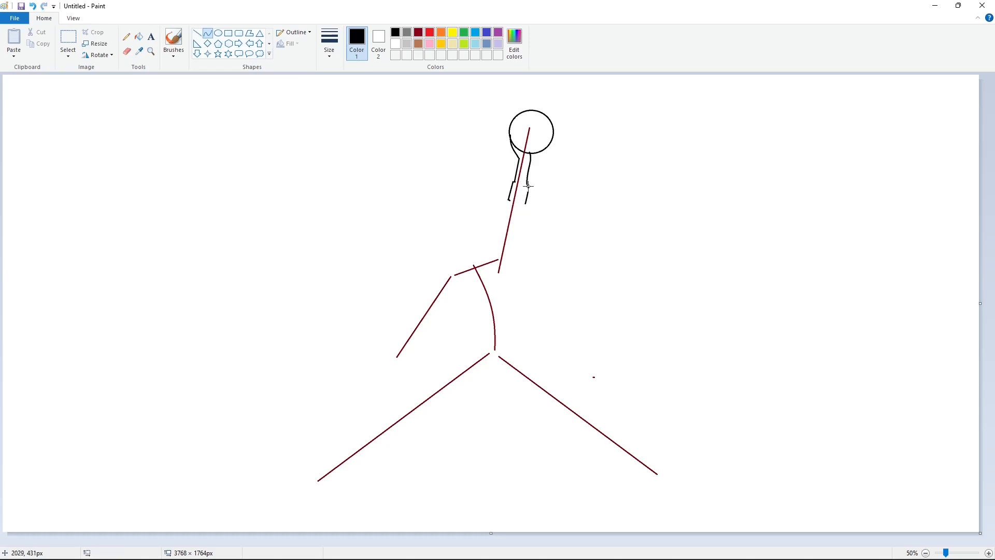
pyautogui.click(197, 33)
pyautogui.moveTo(521, 204); pyautogui.dragTo(527, 203)
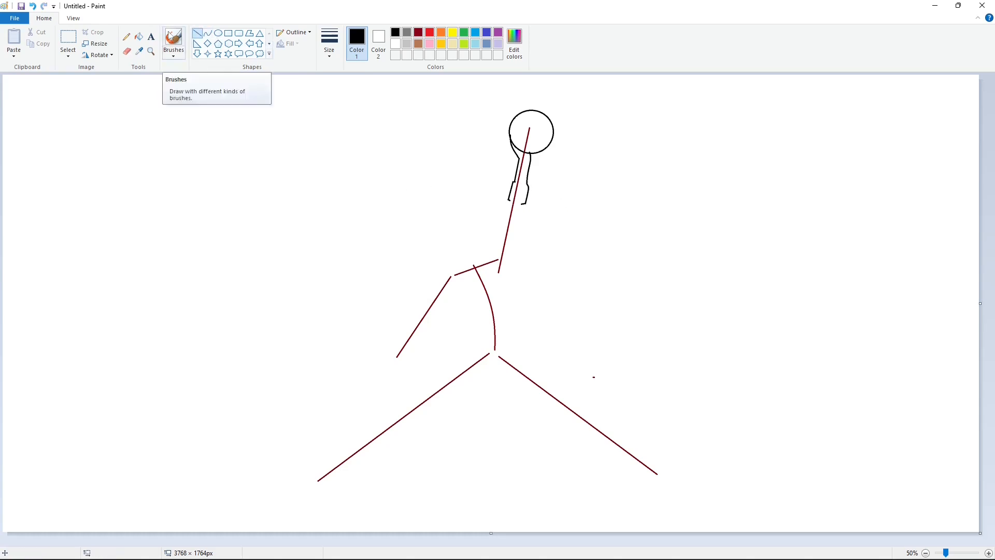
# Trace both edges of the raised arm down toward the shoulder with curved lines.
pyautogui.click(212, 34)
pyautogui.moveTo(511, 200)
pyautogui.mouseDown()
pyautogui.moveTo(500, 231)
pyautogui.moveTo(516, 229)
pyautogui.moveTo(493, 245)
pyautogui.moveTo(516, 237)
pyautogui.moveTo(511, 263)
pyautogui.mouseUp()
pyautogui.click(506, 209)
pyautogui.click(505, 209)
pyautogui.click(564, 207)
pyautogui.click(501, 223)
pyautogui.click(501, 223)
pyautogui.click(525, 213)
pyautogui.click(522, 216)
pyautogui.click(523, 216)
pyautogui.click(547, 220)
pyautogui.click(497, 238)
pyautogui.click(497, 237)
pyautogui.click(542, 240)
pyautogui.click(517, 233)
pyautogui.click(516, 233)
pyautogui.click(530, 238)
pyautogui.click(514, 251)
pyautogui.click(513, 251)
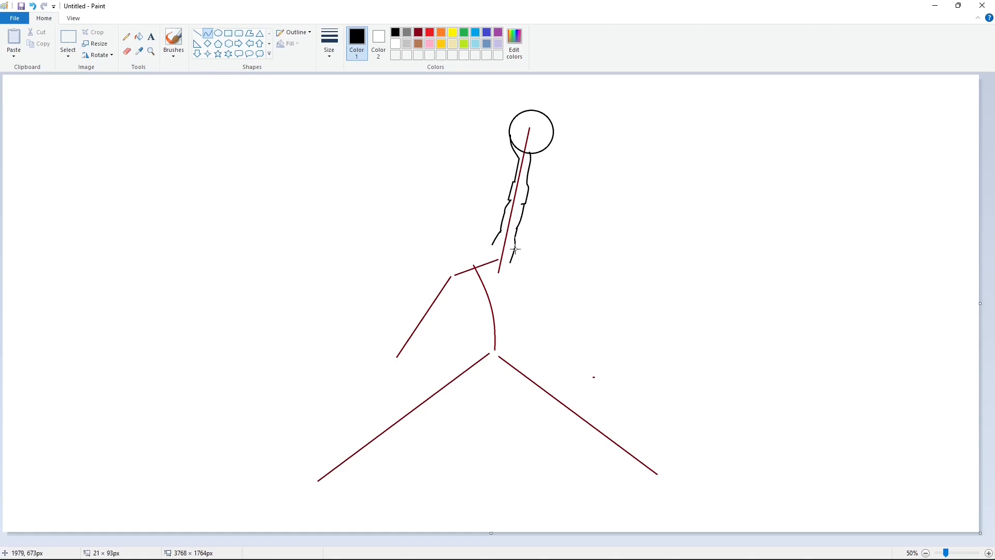
pyautogui.click(542, 252)
# Draw the outline of the head and neck beside the raised arm using curves.
pyautogui.moveTo(492, 244); pyautogui.dragTo(483, 235)
pyautogui.click(549, 242)
pyautogui.click(535, 220)
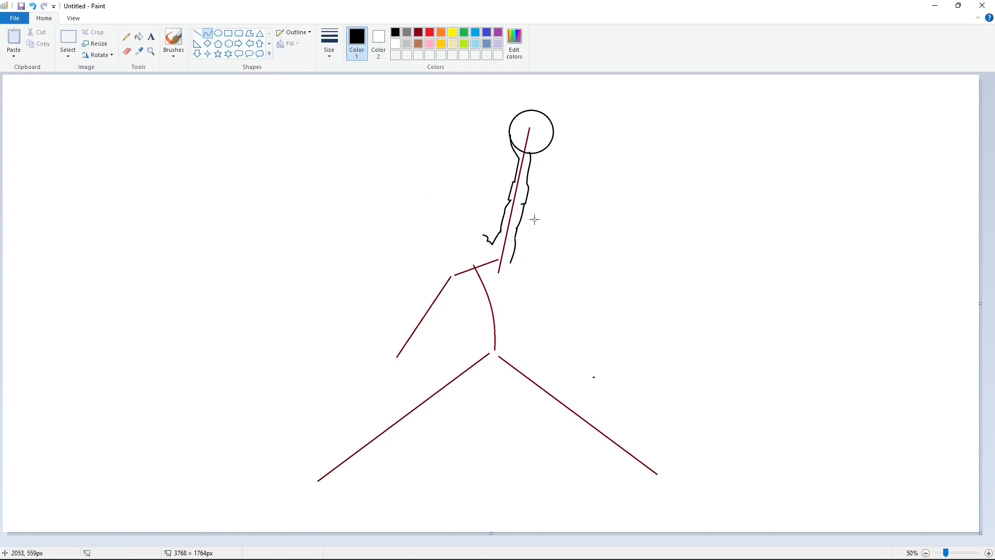
pyautogui.doubleClick(479, 233)
pyautogui.click(562, 231)
pyautogui.moveTo(477, 229)
pyautogui.mouseDown()
pyautogui.moveTo(447, 249)
pyautogui.moveTo(446, 224)
pyautogui.moveTo(454, 258)
pyautogui.mouseUp()
pyautogui.doubleClick(449, 254)
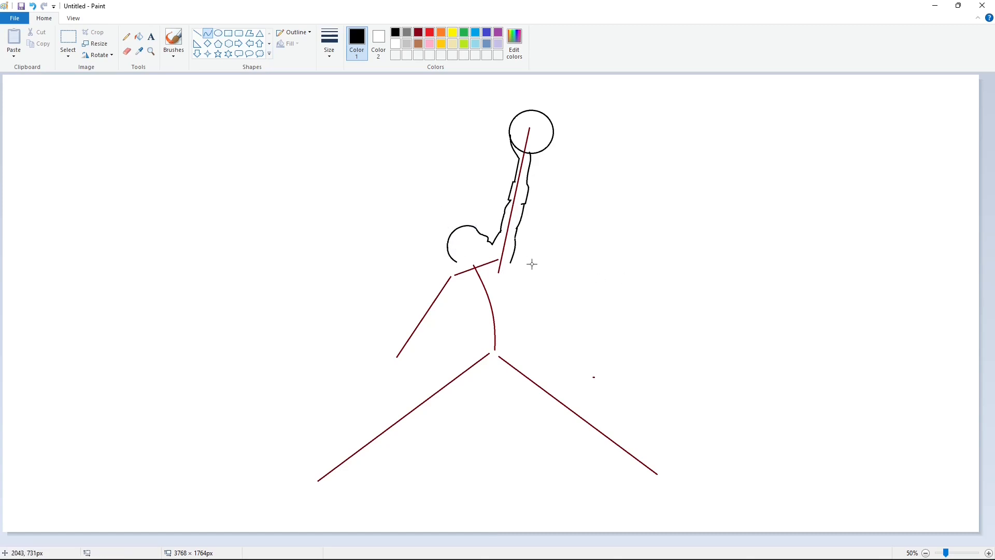
pyautogui.click(454, 267)
# Trace the lowered arm along the left guide line and draw its outstretched hand with fingers.
pyautogui.moveTo(439, 276); pyautogui.dragTo(398, 348)
pyautogui.doubleClick(440, 274)
pyautogui.click(424, 300)
pyautogui.click(410, 322)
pyautogui.click(411, 321)
pyautogui.moveTo(439, 311)
pyautogui.mouseDown()
pyautogui.moveTo(408, 351)
pyautogui.moveTo(367, 364)
pyautogui.moveTo(393, 373)
pyautogui.moveTo(435, 364)
pyautogui.moveTo(405, 365)
pyautogui.mouseUp()
pyautogui.click(430, 334)
pyautogui.click(430, 334)
pyautogui.hotkey('ctrl', 'z')
pyautogui.click(387, 358)
pyautogui.click(387, 358)
pyautogui.click(366, 367)
pyautogui.click(366, 367)
pyautogui.click(408, 357)
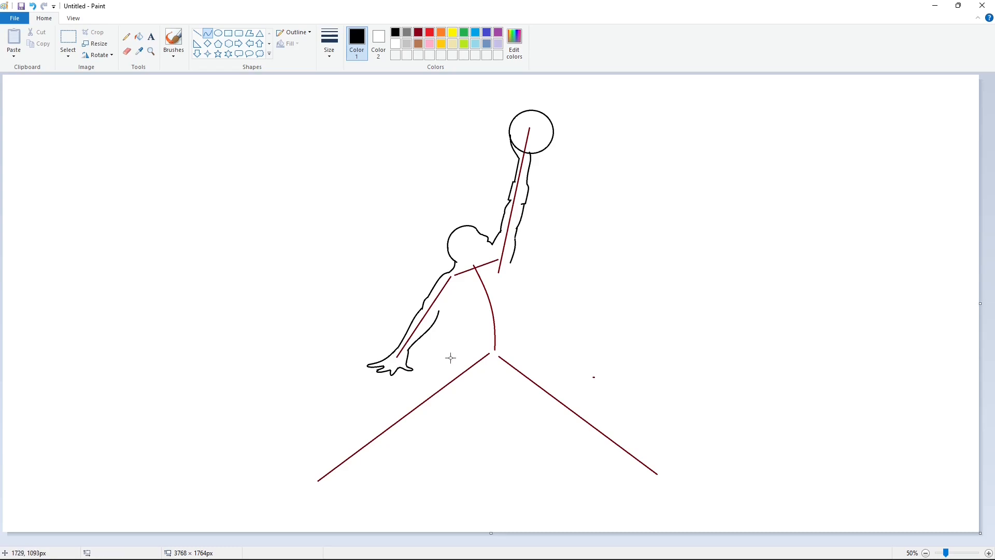
# Draw the jagged edge of the jersey under the lowered arm with curves and lines.
pyautogui.click(449, 309)
pyautogui.click(197, 33)
pyautogui.click(207, 32)
pyautogui.moveTo(449, 308); pyautogui.dragTo(458, 323)
pyautogui.click(451, 313)
pyautogui.click(495, 304)
pyautogui.doubleClick(460, 333)
pyautogui.click(474, 328)
# Trace the right side of the torso from the raised arm down to the hip.
pyautogui.moveTo(510, 263); pyautogui.dragTo(518, 341)
pyautogui.doubleClick(508, 271)
pyautogui.click(523, 301)
pyautogui.doubleClick(522, 316)
pyautogui.click(555, 314)
# Trace the upper edge of the extended left leg from the hip down toward the foot.
pyautogui.doubleClick(459, 340)
pyautogui.click(480, 338)
pyautogui.moveTo(459, 342)
pyautogui.mouseDown()
pyautogui.moveTo(410, 403)
pyautogui.moveTo(335, 453)
pyautogui.mouseUp()
pyautogui.doubleClick(451, 345)
pyautogui.click(443, 353)
pyautogui.doubleClick(440, 368)
pyautogui.click(467, 365)
pyautogui.doubleClick(426, 380)
pyautogui.click(476, 379)
pyautogui.doubleClick(398, 404)
pyautogui.click(450, 390)
pyautogui.click(369, 431)
pyautogui.doubleClick(370, 421)
pyautogui.click(473, 421)
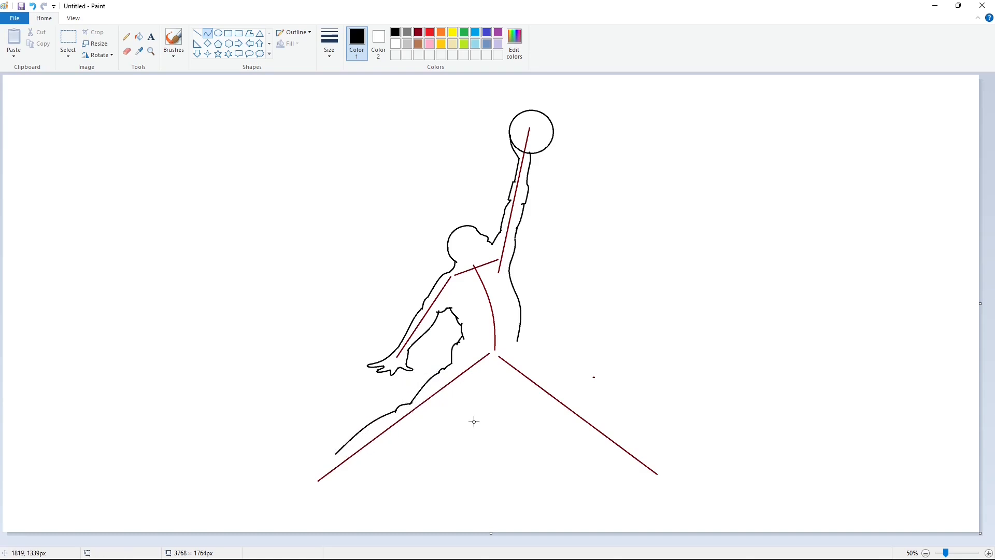
# Trace the lower edge of the left leg from the crotch to the ankle.
pyautogui.moveTo(481, 396); pyautogui.dragTo(361, 464)
pyautogui.doubleClick(451, 407)
pyautogui.click(447, 431)
pyautogui.doubleClick(373, 449)
pyautogui.click(471, 452)
# Draw the shoe at the end of the left leg with a short line and several curves.
pyautogui.click(197, 34)
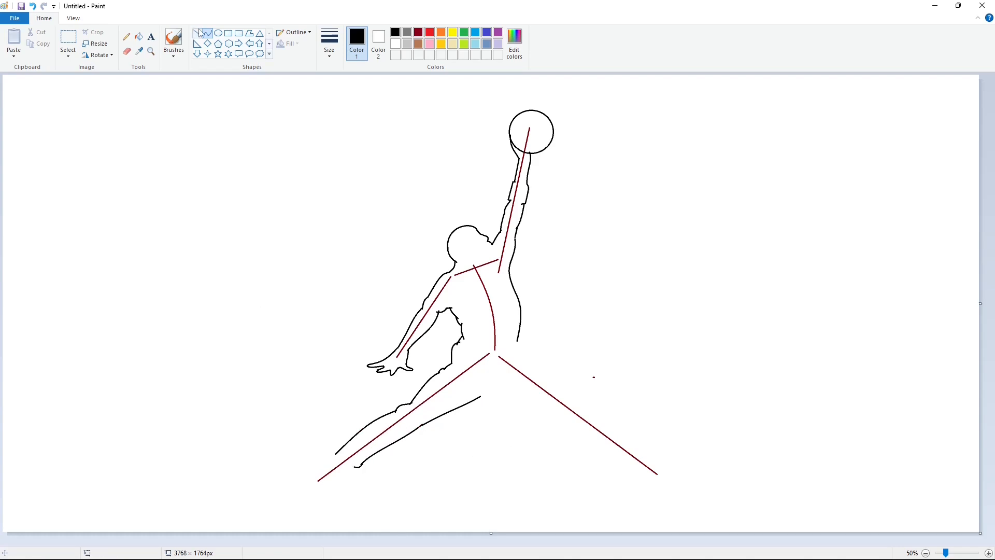
pyautogui.click(334, 455)
pyautogui.click(336, 456)
pyautogui.moveTo(337, 457)
pyautogui.mouseDown()
pyautogui.moveTo(292, 478)
pyautogui.moveTo(296, 497)
pyautogui.moveTo(355, 467)
pyautogui.moveTo(318, 453)
pyautogui.mouseUp()
pyautogui.click(208, 33)
pyautogui.doubleClick(320, 466)
pyautogui.click(312, 475)
pyautogui.doubleClick(310, 475)
pyautogui.click(291, 480)
pyautogui.doubleClick(280, 486)
pyautogui.doubleClick(303, 497)
pyautogui.click(301, 498)
pyautogui.doubleClick(322, 497)
pyautogui.click(363, 487)
pyautogui.doubleClick(337, 483)
pyautogui.click(345, 481)
pyautogui.doubleClick(346, 471)
pyautogui.click(385, 475)
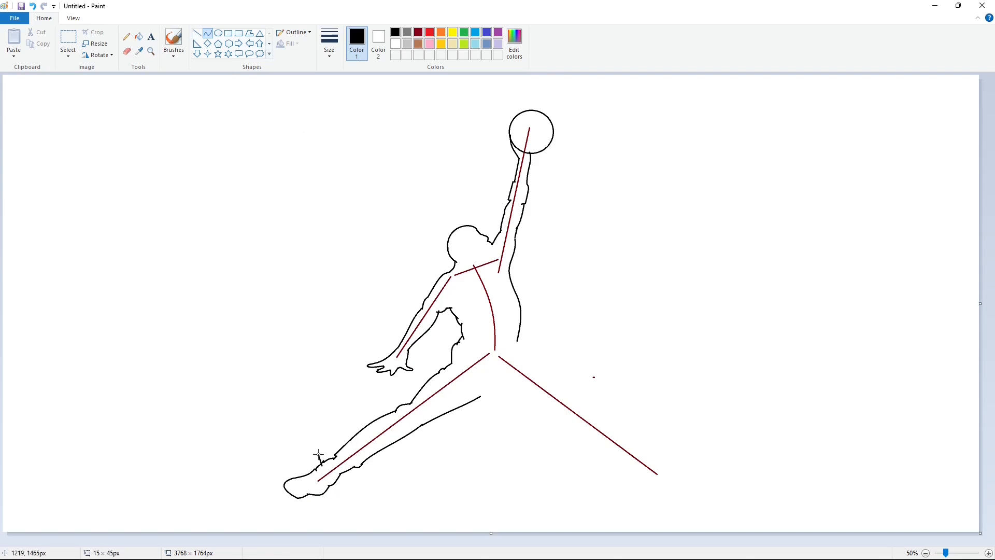
pyautogui.doubleClick(320, 463)
pyautogui.click(342, 429)
pyautogui.hotkey('ctrl', 'z')
# Set the line size to the thickest width and draw a short thick stroke at the back of the left ankle.
pyautogui.click(329, 49)
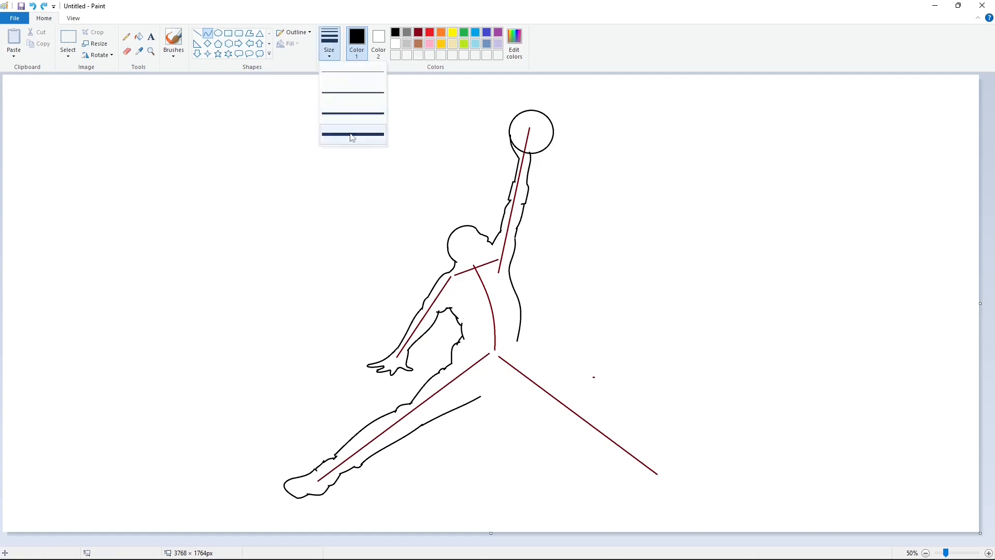
pyautogui.click(351, 136)
pyautogui.moveTo(322, 465); pyautogui.dragTo(318, 456)
pyautogui.doubleClick(318, 459)
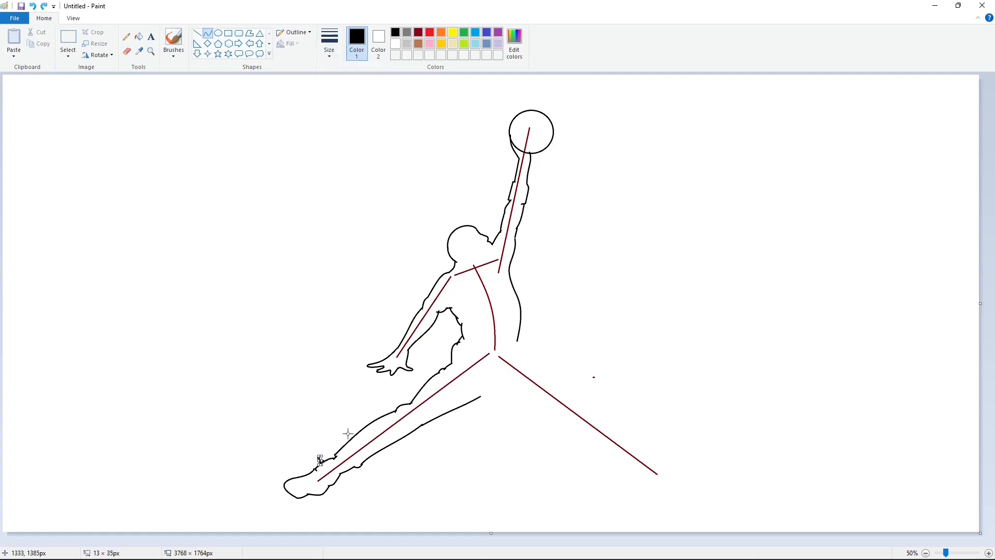
pyautogui.click(347, 362)
# Set the line size to the third width and trace the upper edge of the right leg from the hip outward.
pyautogui.click(330, 49)
pyautogui.click(358, 114)
pyautogui.moveTo(517, 342)
pyautogui.mouseDown()
pyautogui.moveTo(526, 366)
pyautogui.moveTo(569, 396)
pyautogui.mouseUp()
pyautogui.hotkey('ctrl', 'z')
pyautogui.moveTo(552, 380); pyautogui.dragTo(569, 395)
pyautogui.click(591, 380)
pyautogui.hotkey('ctrl', 'z')
pyautogui.moveTo(553, 384); pyautogui.dragTo(556, 377)
pyautogui.click(590, 385)
pyautogui.moveTo(568, 396); pyautogui.dragTo(638, 444)
pyautogui.moveTo(589, 410)
pyautogui.mouseDown()
pyautogui.moveTo(582, 400)
pyautogui.moveTo(596, 402)
pyautogui.mouseUp()
pyautogui.click(667, 401)
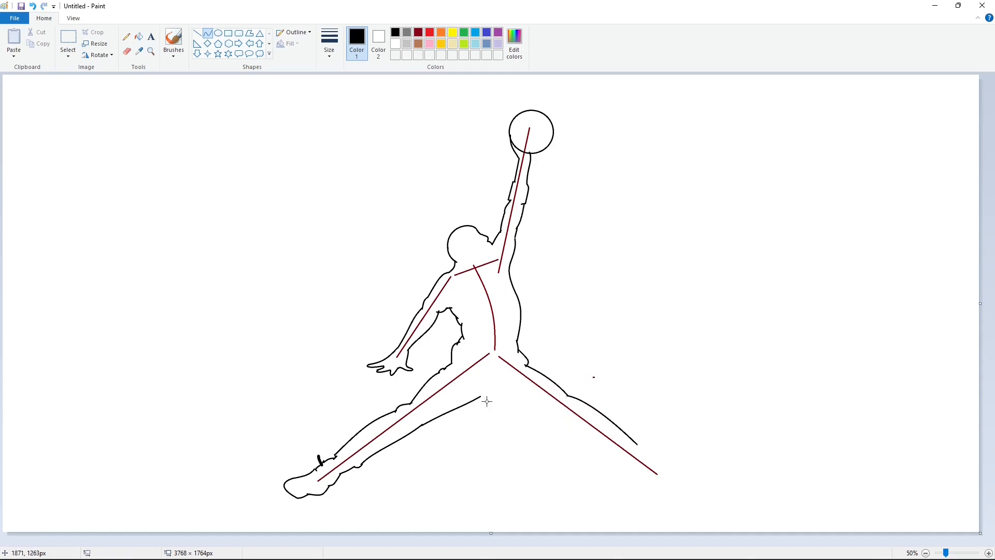
# Trace the lower edge of the right leg from the crotch out toward the right foot.
pyautogui.click(484, 395)
pyautogui.click(533, 403)
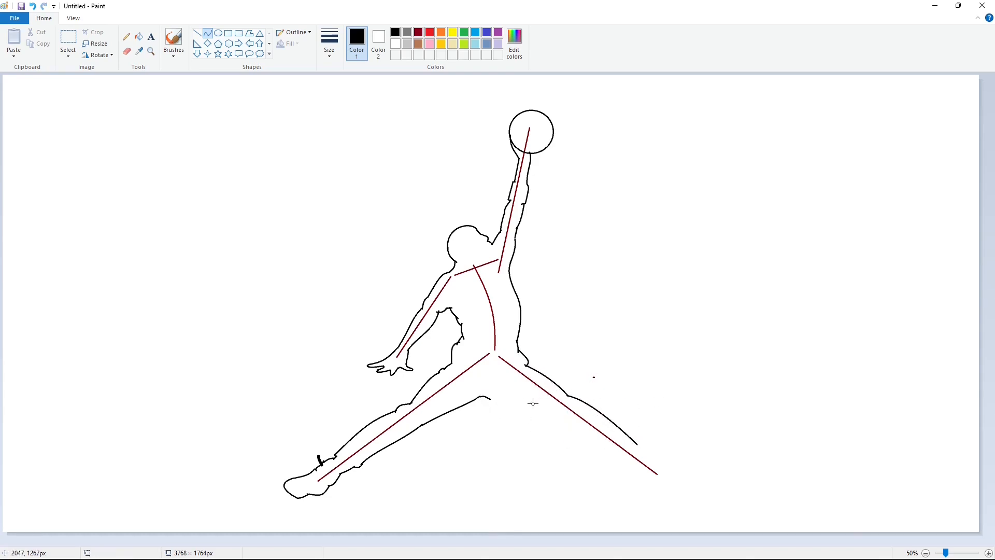
pyautogui.click(483, 395)
pyautogui.moveTo(485, 396)
pyautogui.mouseDown()
pyautogui.moveTo(555, 420)
pyautogui.moveTo(627, 463)
pyautogui.moveTo(642, 451)
pyautogui.moveTo(698, 458)
pyautogui.mouseUp()
pyautogui.click(523, 389)
pyautogui.click(509, 409)
pyautogui.click(524, 415)
# Continue tracing the right leg's upper and lower edges down to the ankle with curve segments.
pyautogui.click(628, 410)
pyautogui.click(646, 438)
pyautogui.click(620, 464)
pyautogui.click(641, 451)
pyautogui.click(647, 451)
pyautogui.click(683, 438)
pyautogui.click(668, 460)
pyautogui.click(689, 447)
pyautogui.click(684, 460)
pyautogui.click(690, 453)
pyautogui.click(727, 444)
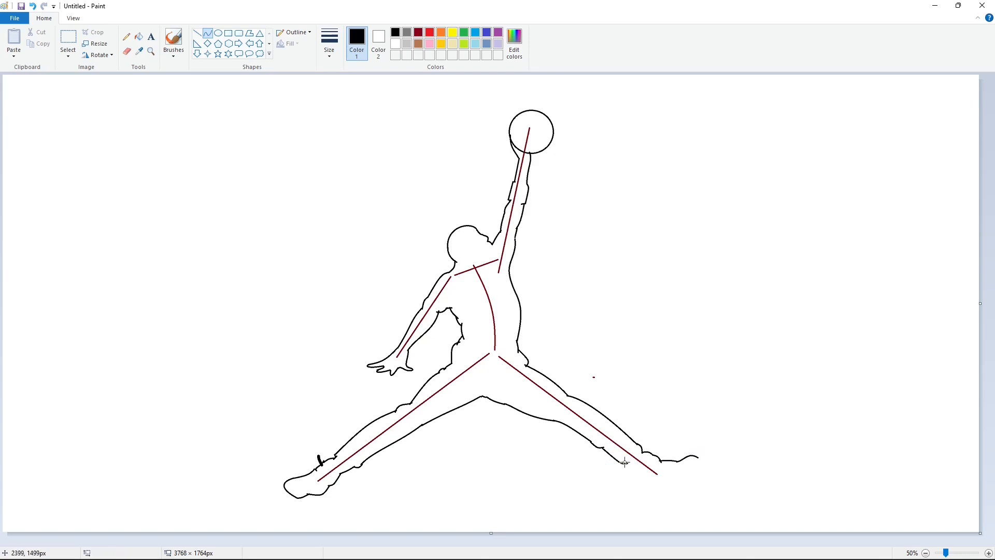
# Draw the right shoe's outline at the end of the right leg with several curves.
pyautogui.click(628, 465)
pyautogui.moveTo(626, 462); pyautogui.dragTo(653, 493)
pyautogui.click(636, 469)
pyautogui.click(637, 475)
pyautogui.click(655, 480)
pyautogui.click(642, 480)
pyautogui.click(644, 481)
pyautogui.click(653, 484)
pyautogui.click(647, 487)
pyautogui.click(649, 489)
pyautogui.click(668, 477)
pyautogui.moveTo(698, 460); pyautogui.dragTo(653, 493)
pyautogui.hotkey('ctrl', 'z')
pyautogui.click(685, 474)
pyautogui.click(689, 474)
pyautogui.click(734, 487)
pyautogui.click(673, 481)
pyautogui.click(661, 491)
pyautogui.click(659, 494)
pyautogui.click(712, 490)
# Draw a short thick stroke at the back of the right ankle.
pyautogui.moveTo(657, 457); pyautogui.dragTo(669, 450)
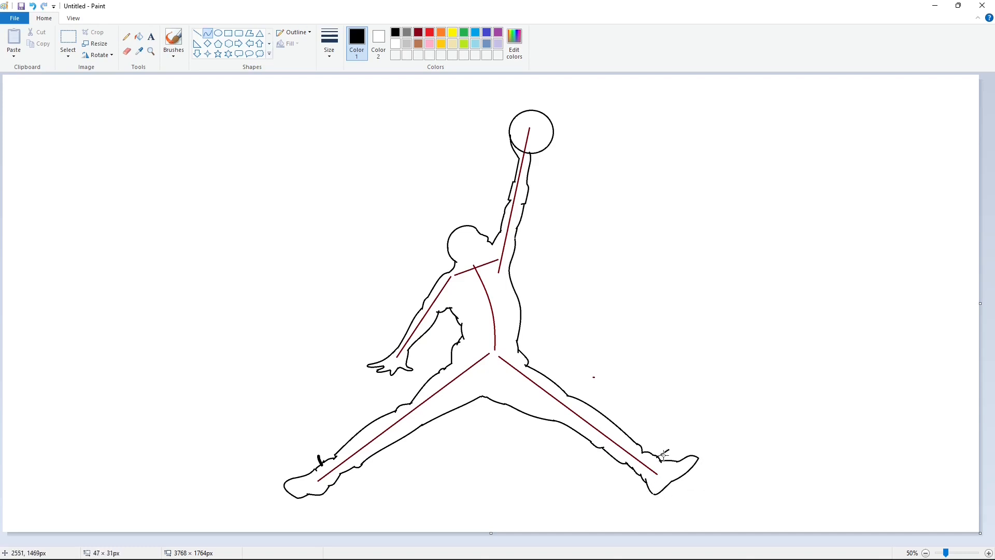
pyautogui.click(717, 409)
pyautogui.click(198, 33)
pyautogui.moveTo(653, 456); pyautogui.dragTo(657, 456)
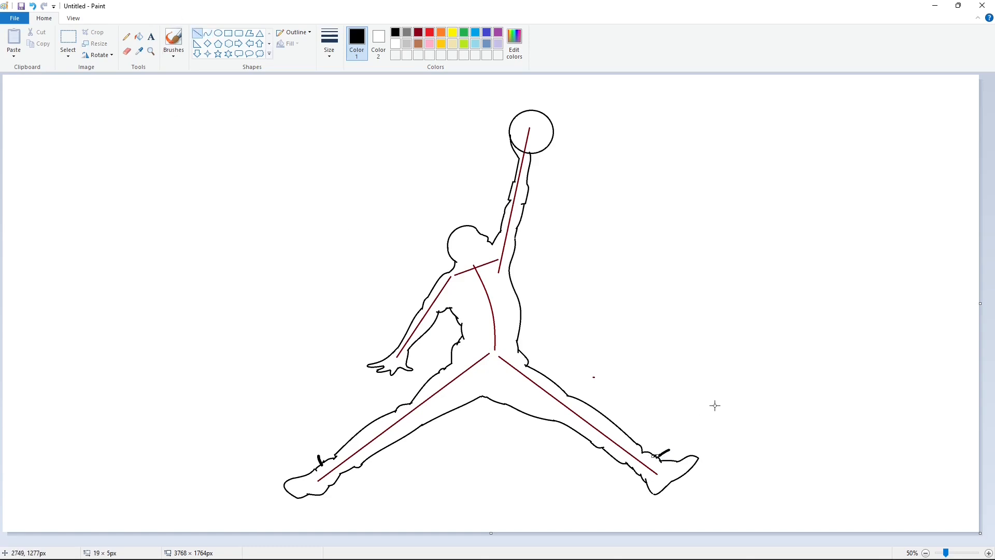
pyautogui.click(751, 454)
# Fill the ball with dark red and undo an accidental dark red fill of the background.
pyautogui.click(139, 36)
pyautogui.click(419, 32)
pyautogui.click(526, 129)
pyautogui.click(499, 220)
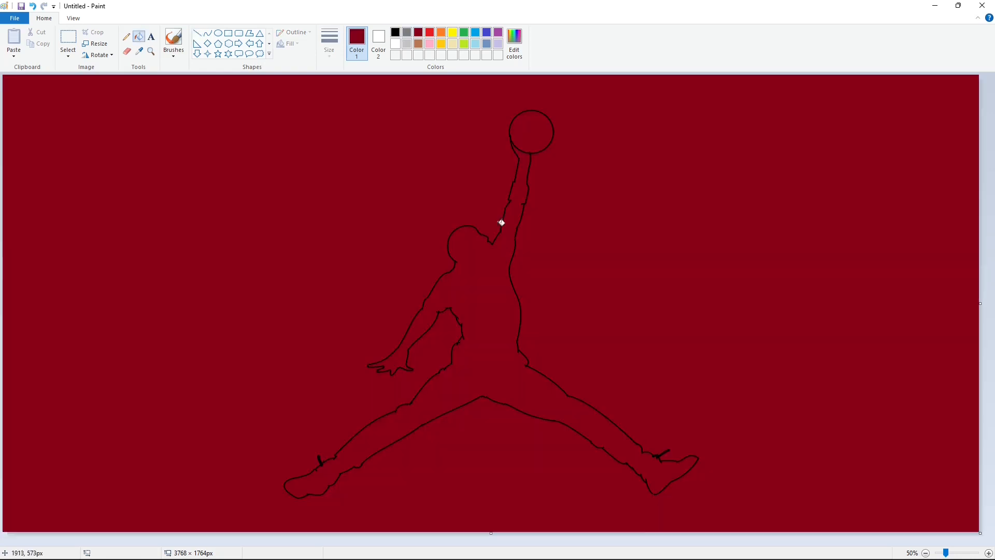
pyautogui.hotkey('ctrl', 'z')
# Zoom in and erase the stray dot to the right of the torso with the Eraser.
pyautogui.click(990, 554)
pyautogui.moveTo(490, 542); pyautogui.dragTo(791, 493)
pyautogui.click(127, 52)
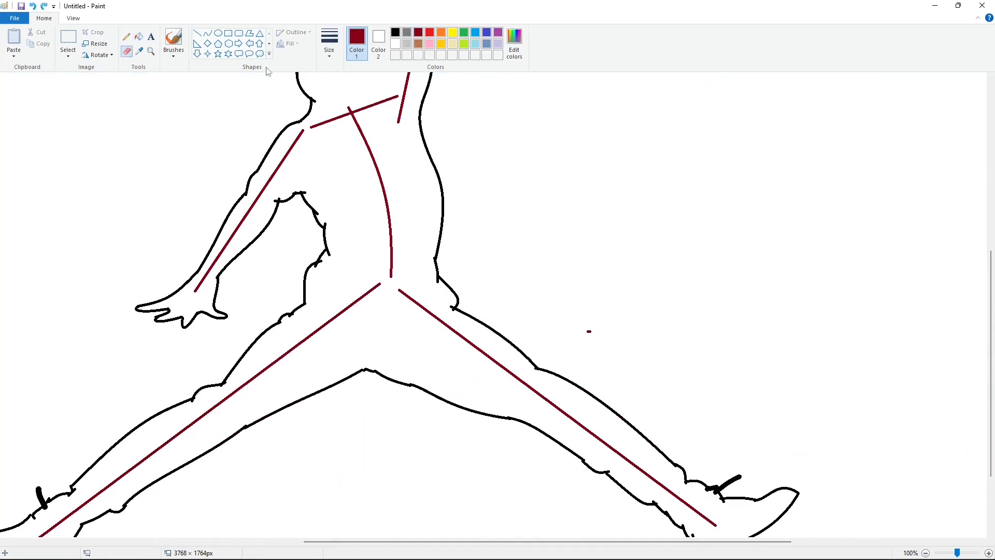
pyautogui.click(329, 43)
pyautogui.click(352, 136)
pyautogui.click(589, 329)
# Try filling the figure's body with black, then undo the fill.
pyautogui.scroll(2, 497, 217)
pyautogui.click(197, 33)
pyautogui.click(396, 32)
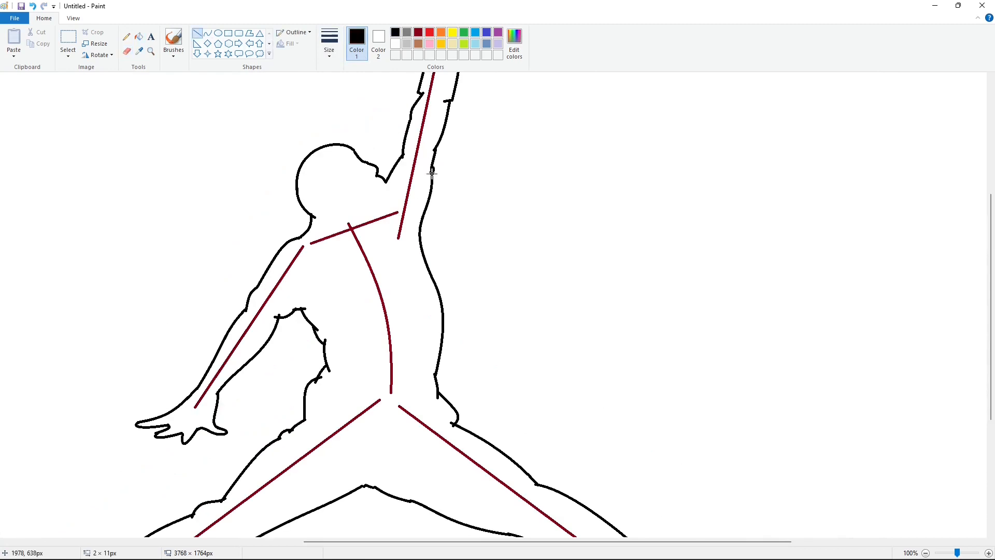
pyautogui.scroll(-1, 328, 161)
pyautogui.click(139, 36)
pyautogui.click(507, 309)
pyautogui.hotkey('ctrl', 'z')
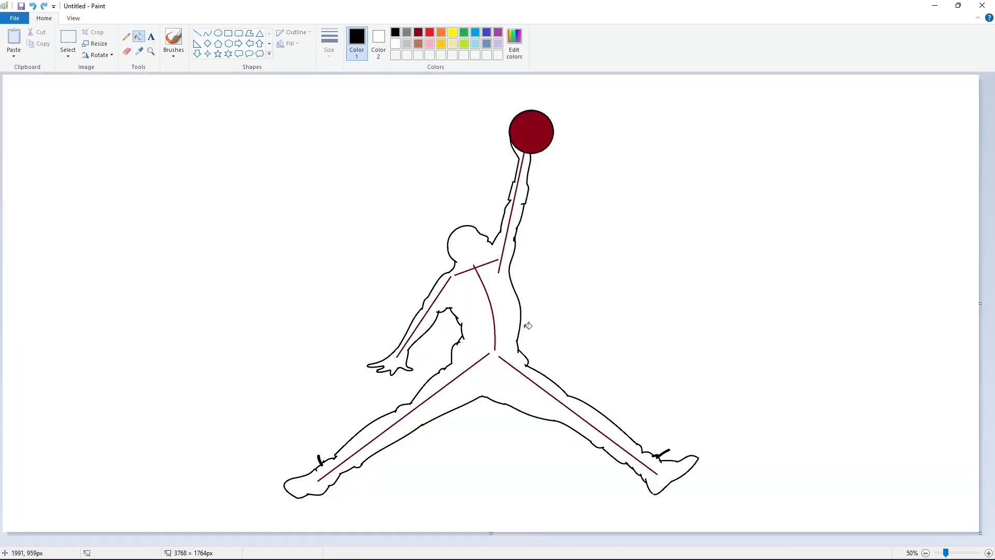
# Close a small gap in the right shoe's outline with a short line.
pyautogui.click(989, 553)
pyautogui.scroll(-3, 726, 496)
pyautogui.scroll(-1, 575, 442)
pyautogui.scroll(1, 577, 442)
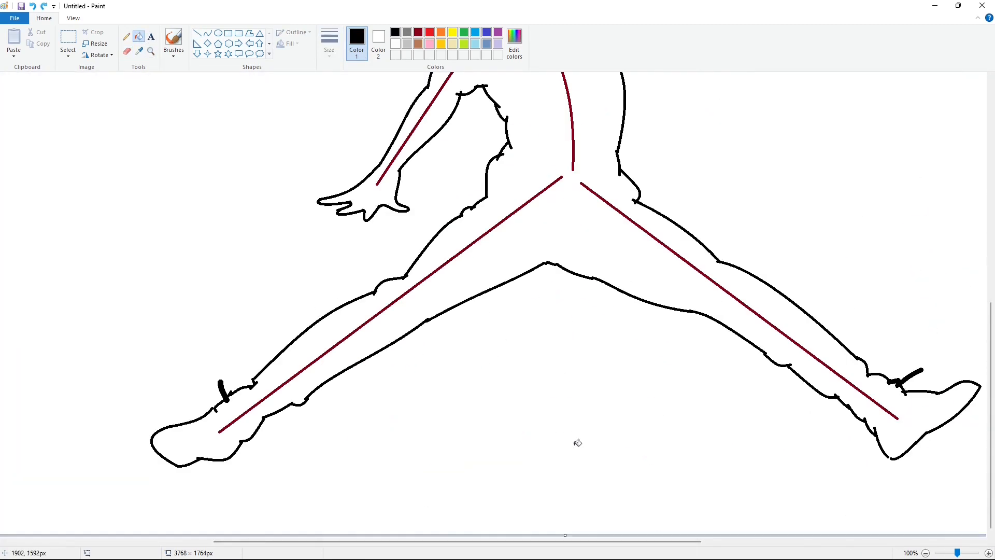
pyautogui.moveTo(531, 542); pyautogui.dragTo(607, 546)
pyautogui.click(197, 33)
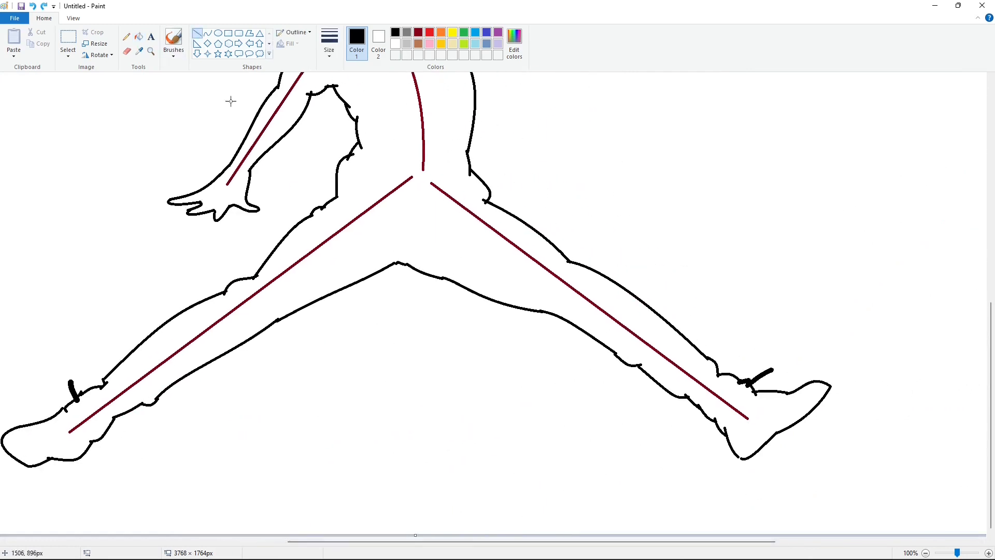
pyautogui.moveTo(736, 454); pyautogui.dragTo(744, 458)
# Fill the figure's body with dark red so it merges with the guide lines.
pyautogui.scroll(5, 458, 348)
pyautogui.scroll(-1, 460, 354)
pyautogui.click(138, 36)
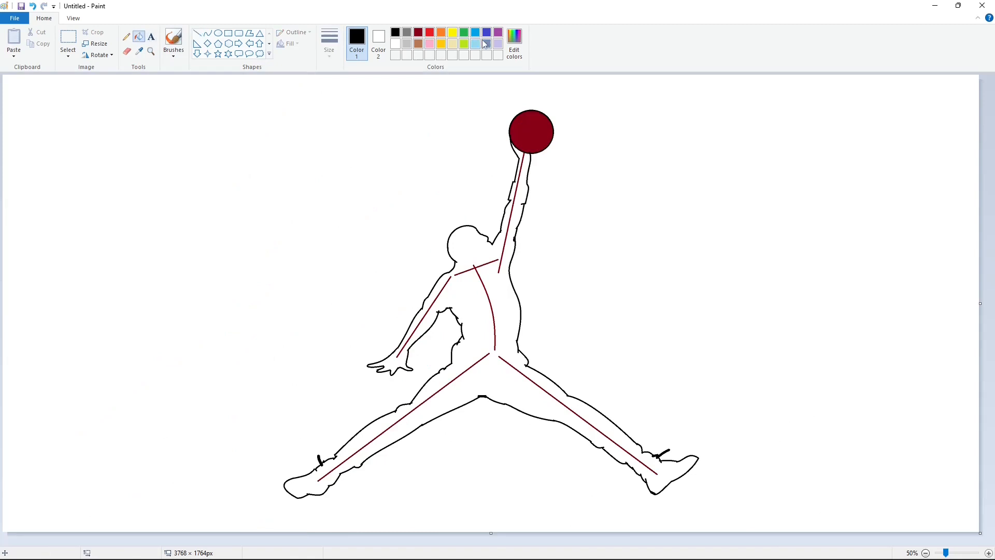
pyautogui.click(419, 36)
pyautogui.click(506, 288)
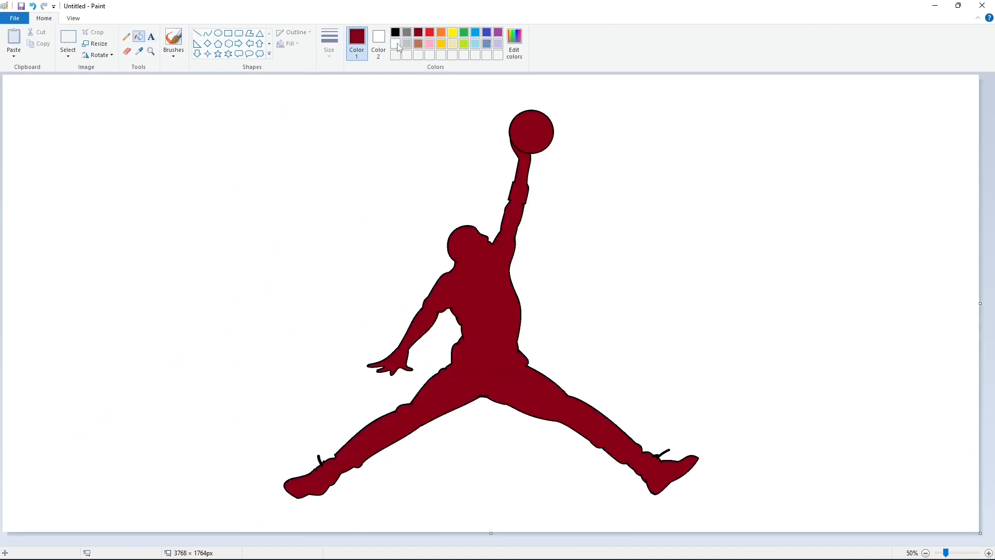
# Fill the body and the ball with white to remove the red guides.
pyautogui.click(398, 44)
pyautogui.click(510, 228)
pyautogui.click(526, 134)
# Fill the ball and the figure's body with black to make a solid silhouette.
pyautogui.click(395, 35)
pyautogui.click(519, 126)
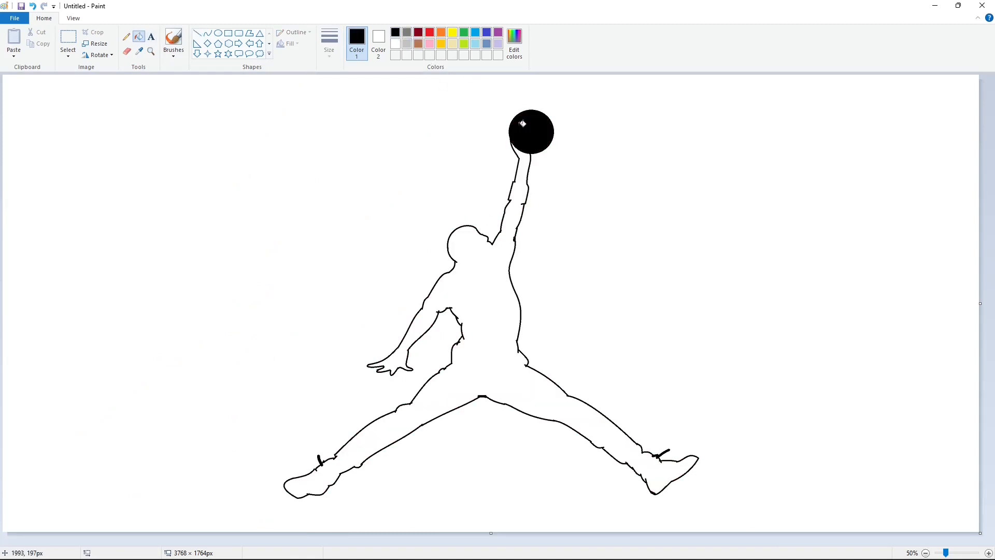
pyautogui.click(488, 314)
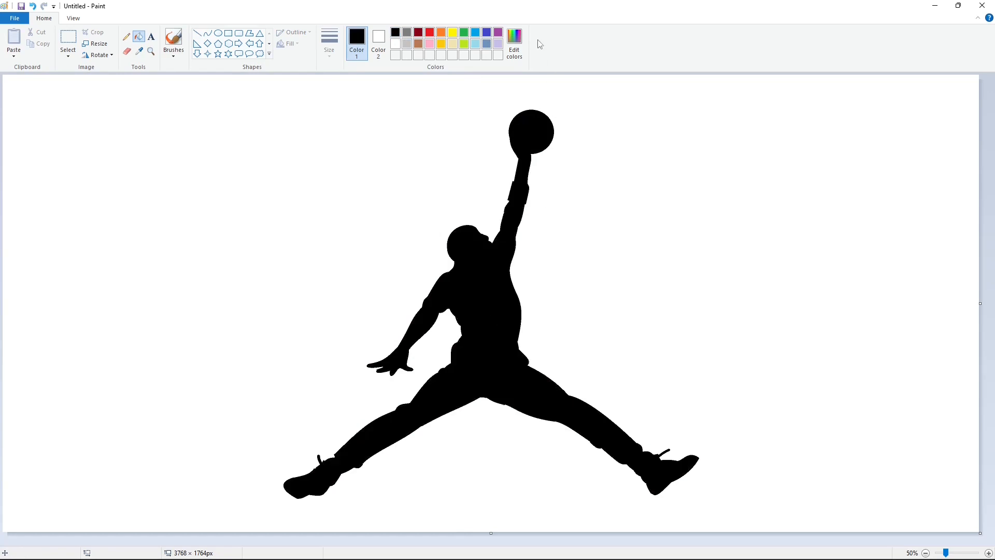